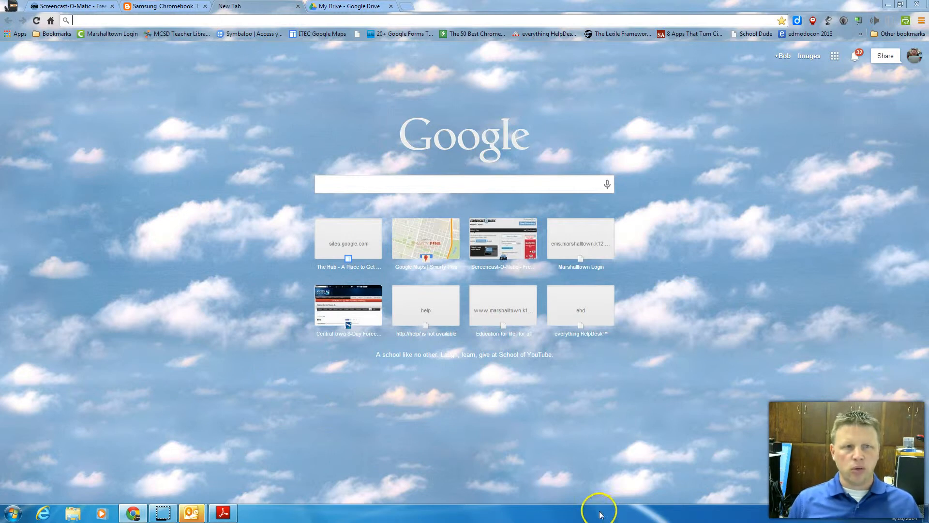
- View the Samsung Chromebook image, and open Google Calendar from the new tab page's Google apps
click(162, 7)
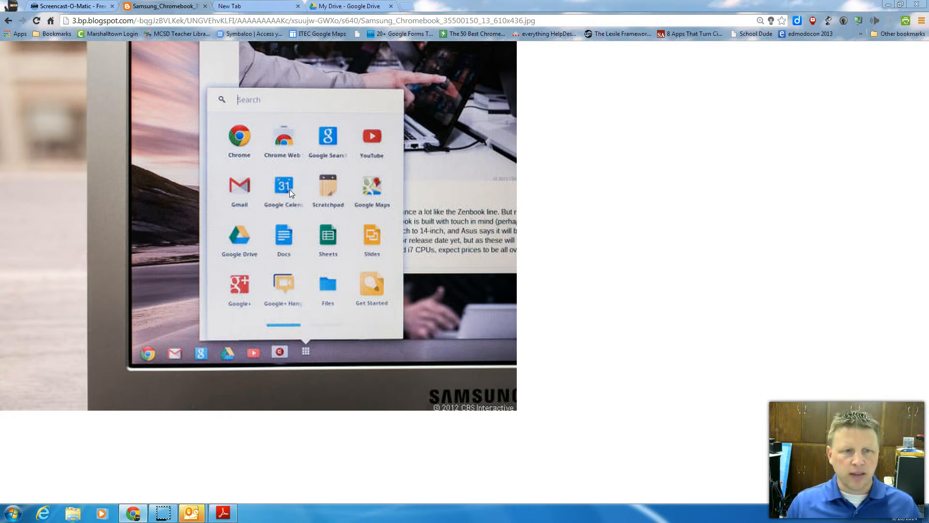
click(260, 7)
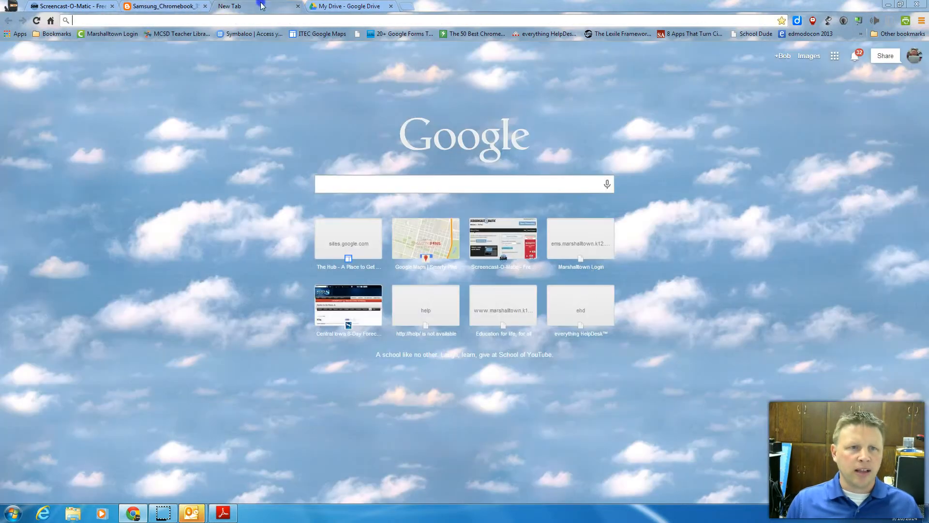
click(834, 55)
click(802, 167)
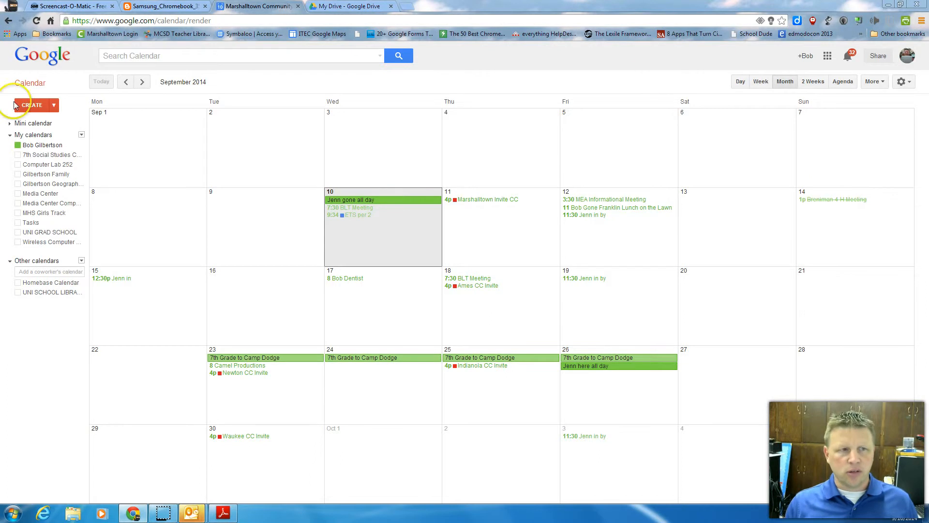
- Preview the 7th Social Studies and Computer Lab 252 calendars, hide them again, and page one month ahead and back to September 2014
click(18, 184)
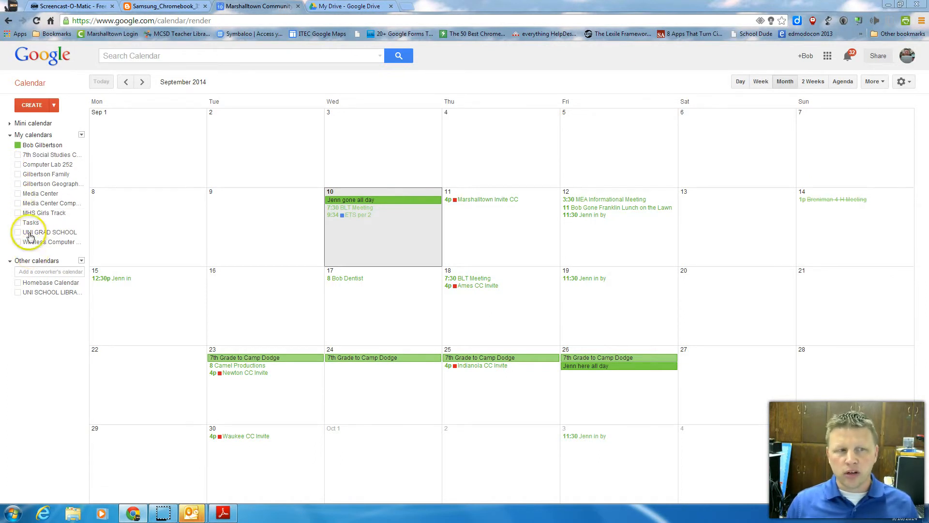
click(17, 155)
click(18, 164)
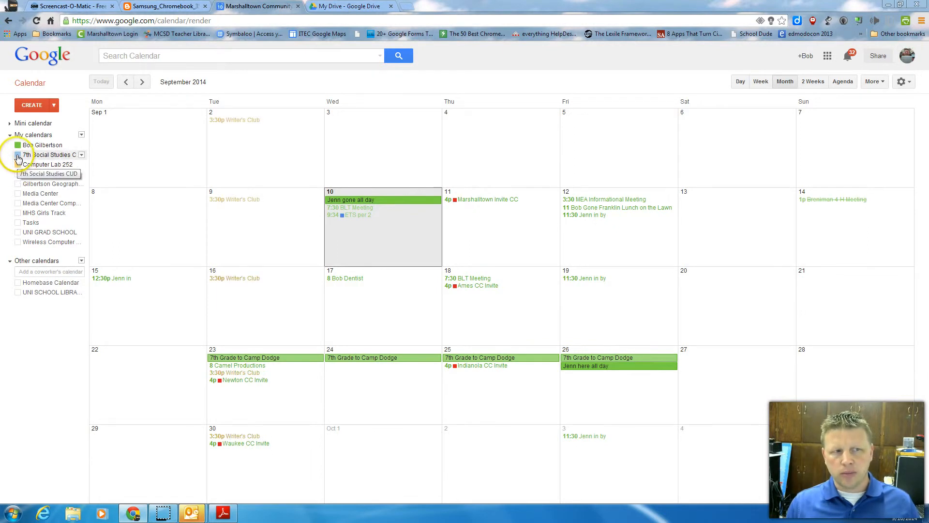
click(18, 163)
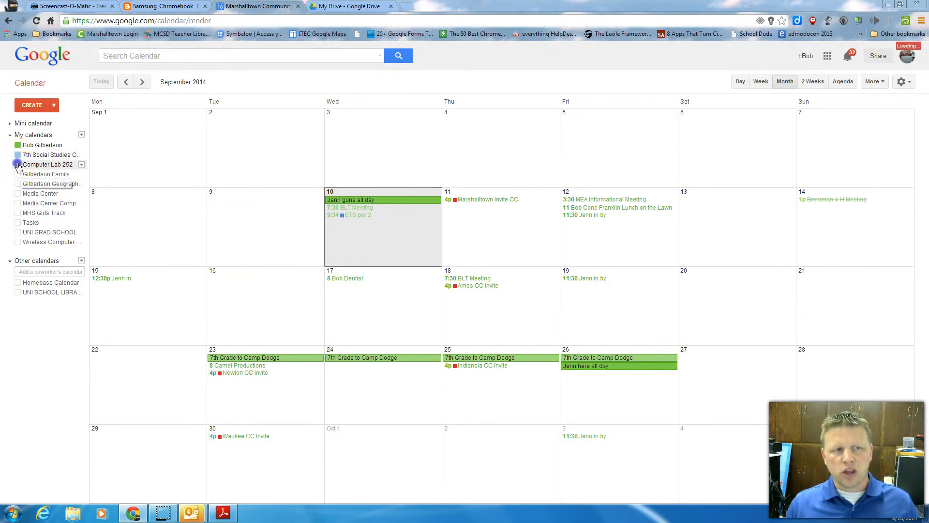
click(18, 156)
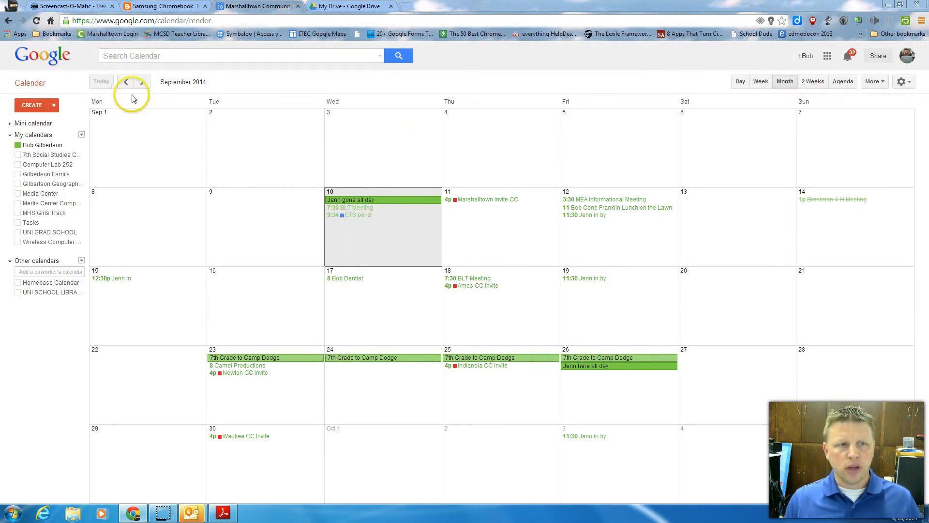
click(142, 82)
click(128, 81)
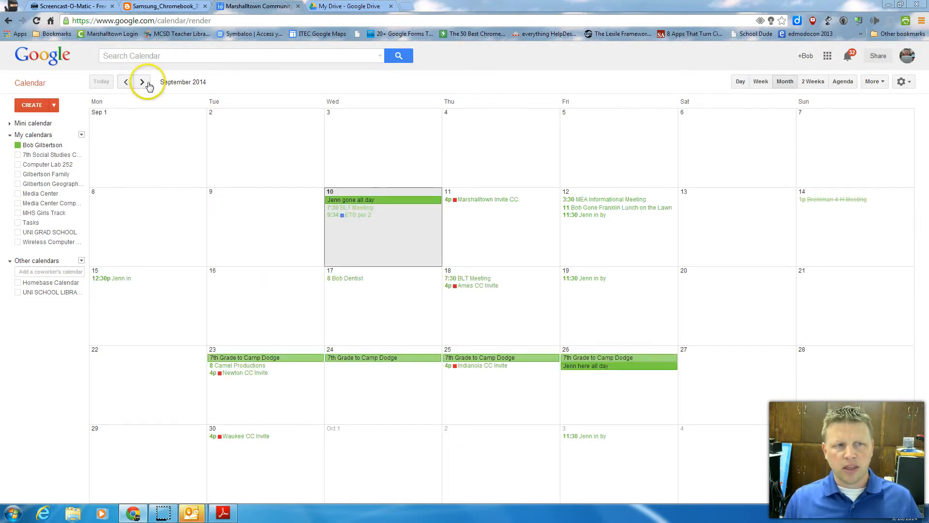
click(386, 240)
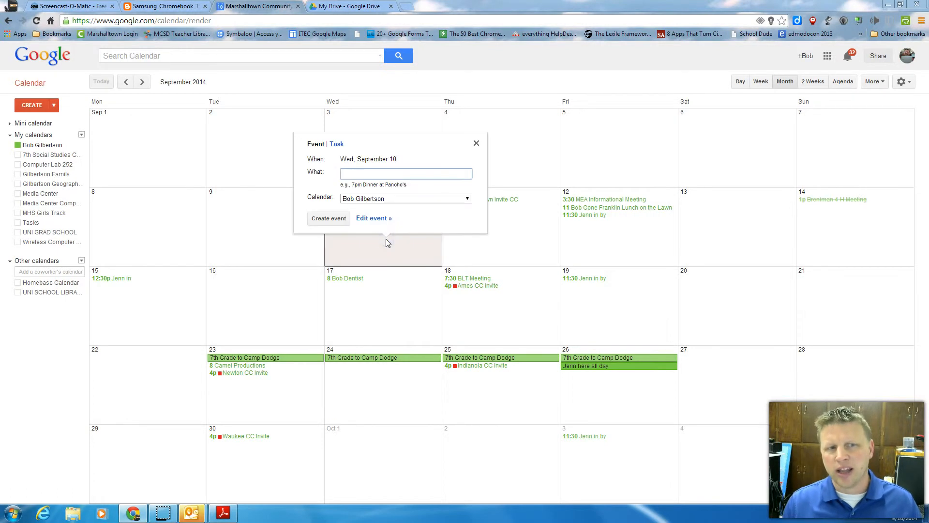
click(372, 219)
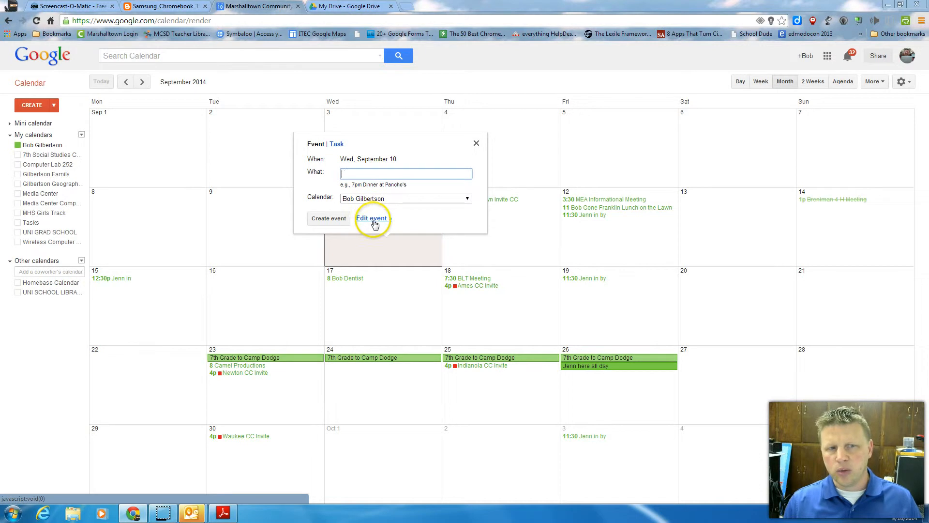
click(476, 143)
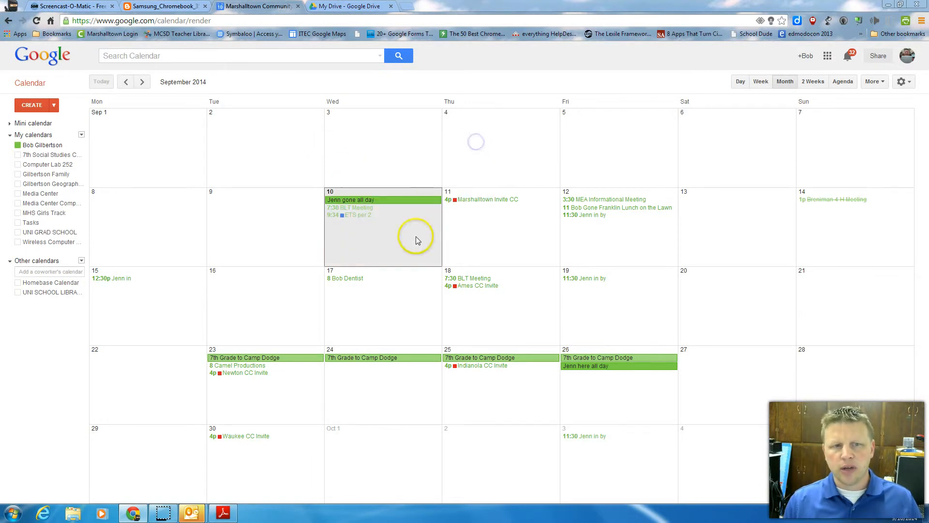
- Create a detailed event on September 10, 2014 titled "ETS per 1" and turn off its all-day setting
double_click(416, 237)
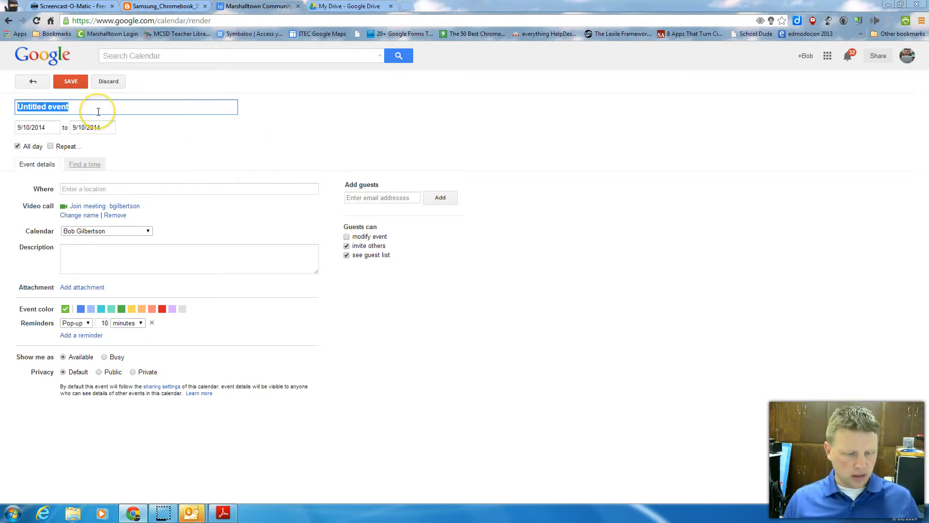
text(ETS)
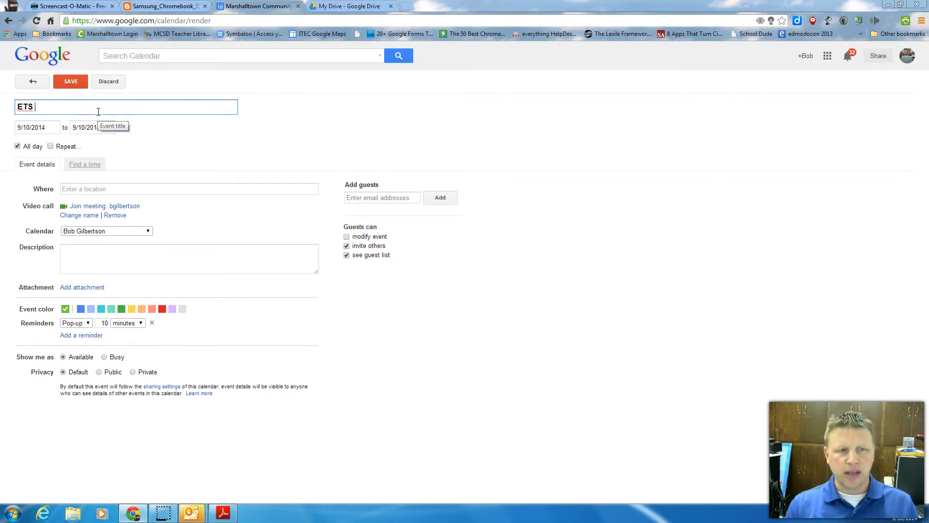
text(per1)
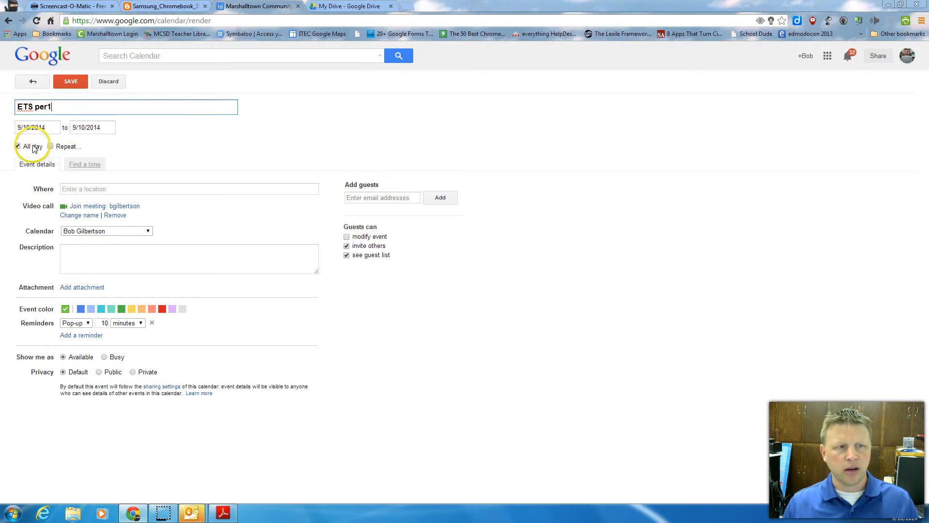
click(18, 146)
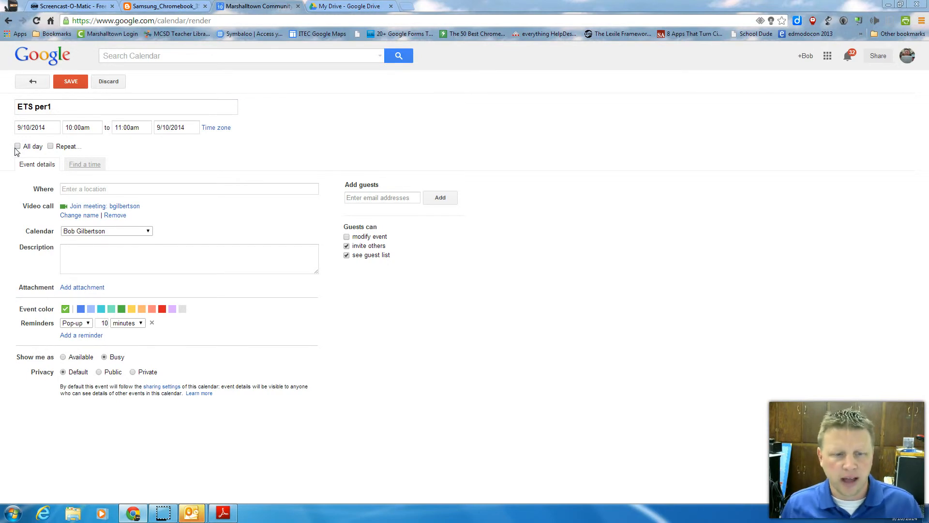
- Set the event's start time to 8:50am
click(87, 127)
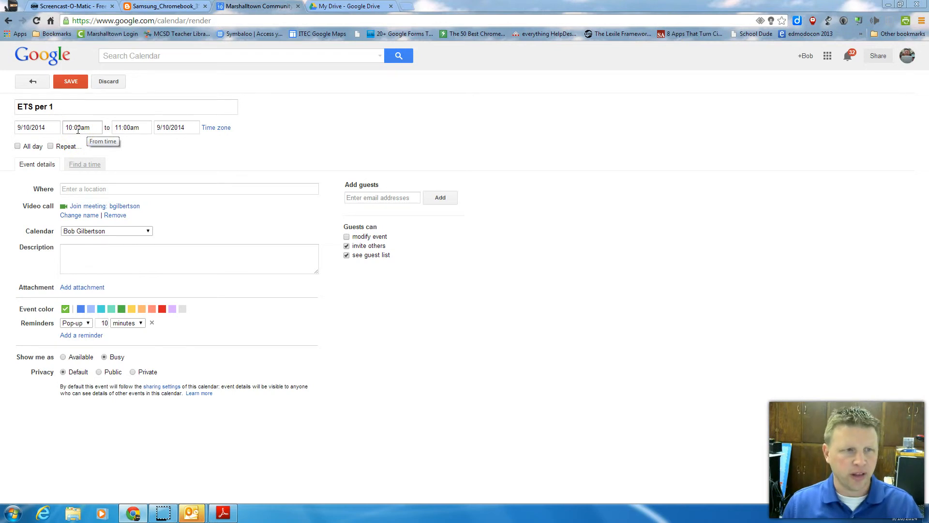
click(80, 126)
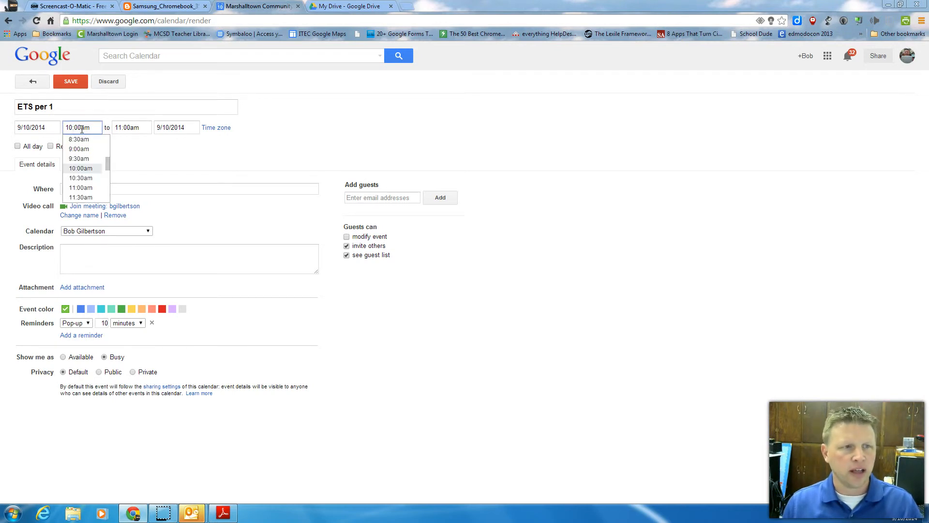
click(79, 139)
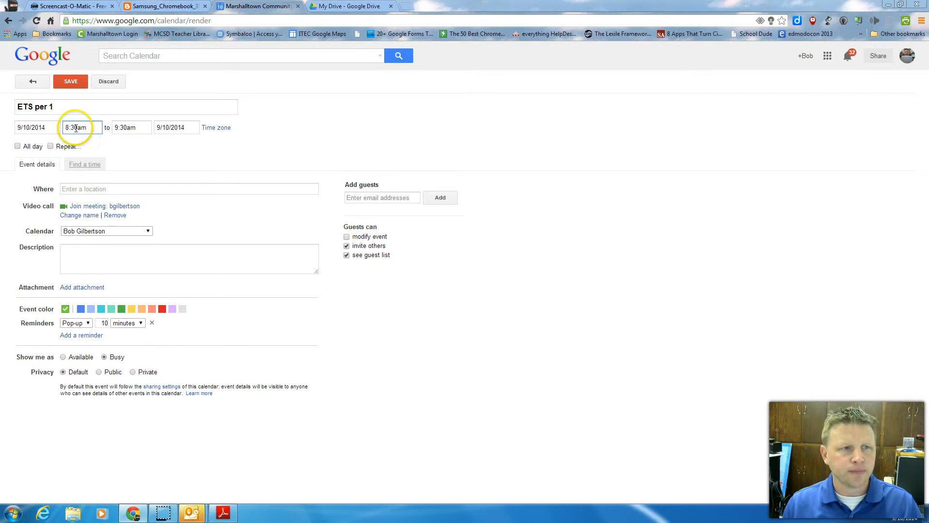
click(94, 129)
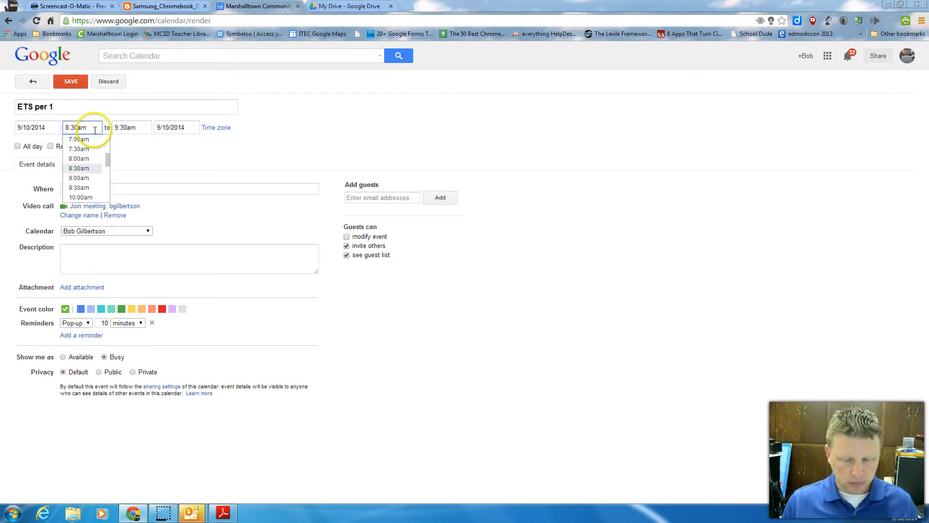
key(BackSpace)
key(BackSpace)
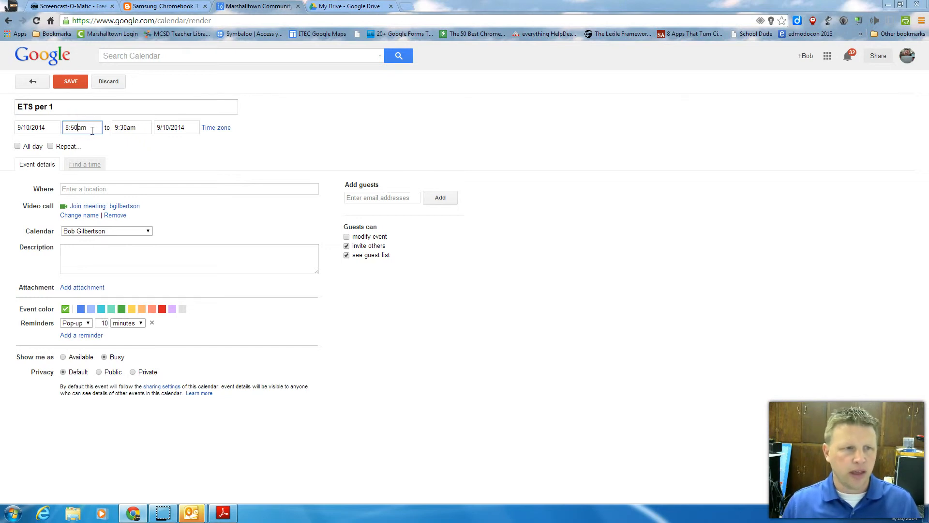
- Set the event's end time to 9:30am
click(127, 127)
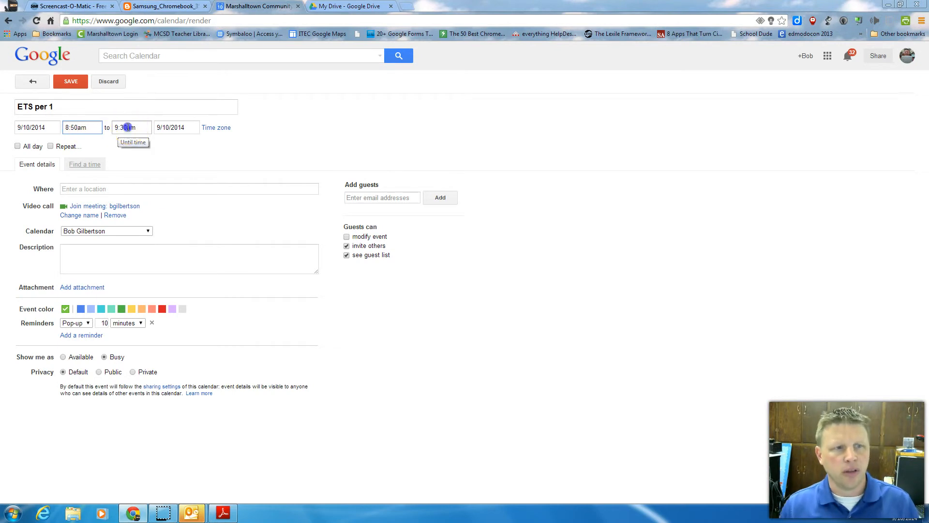
key(Down)
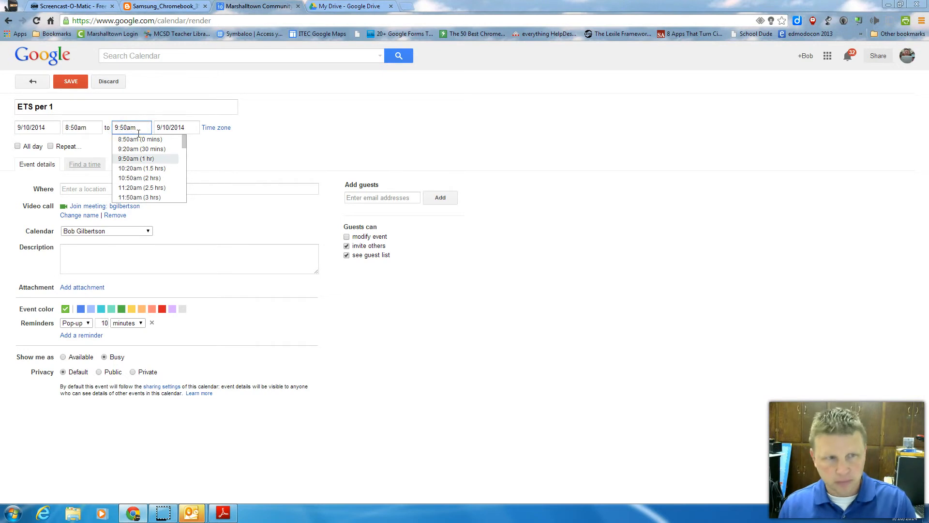
click(138, 133)
key(Left)
key(Left)
key(BackSpace)
key(BackSpace)
key(BackSpace)
text(:30)
click(217, 161)
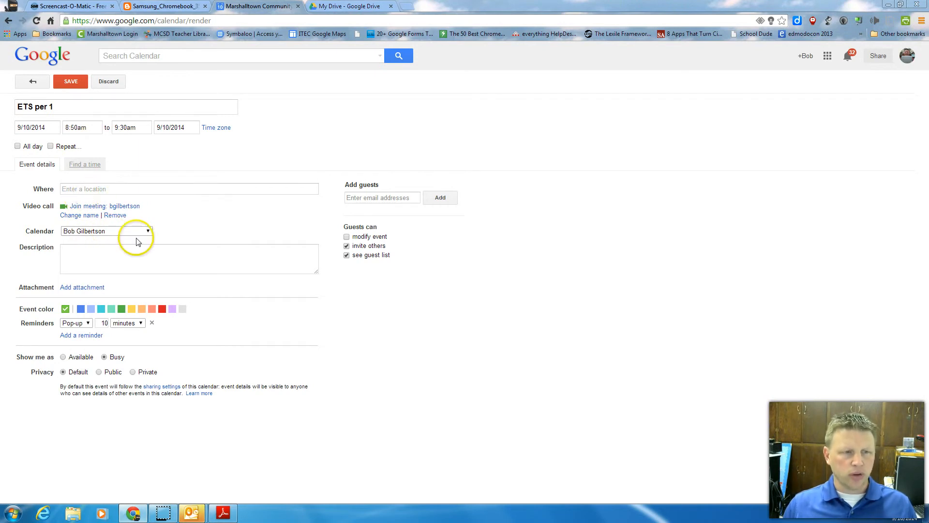
- Color the event red and set its pop-up reminder to 20 minutes
click(162, 309)
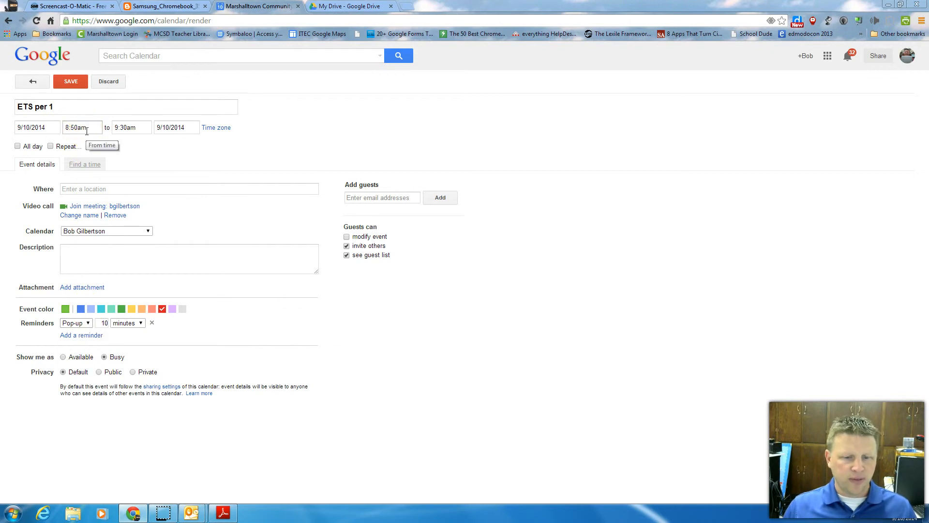
click(87, 324)
click(89, 324)
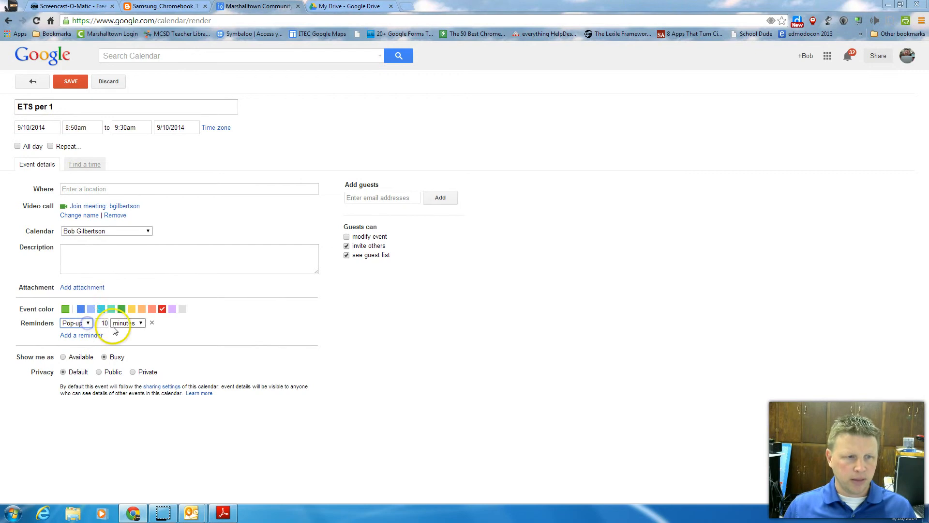
click(102, 323)
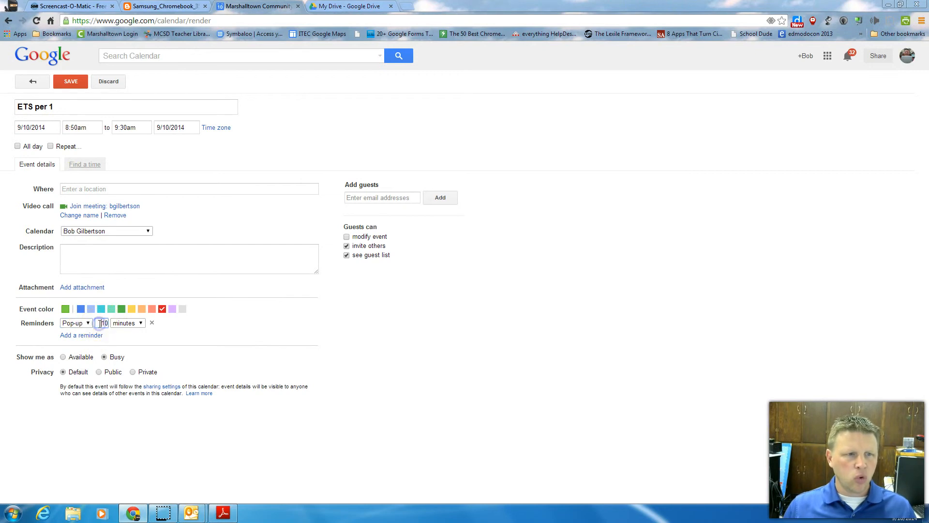
double_click(102, 323)
text(20)
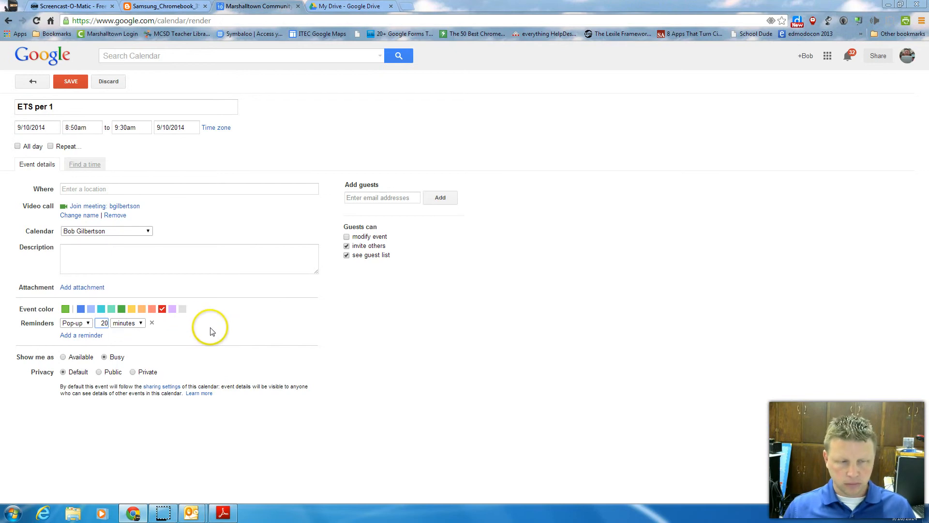
click(80, 127)
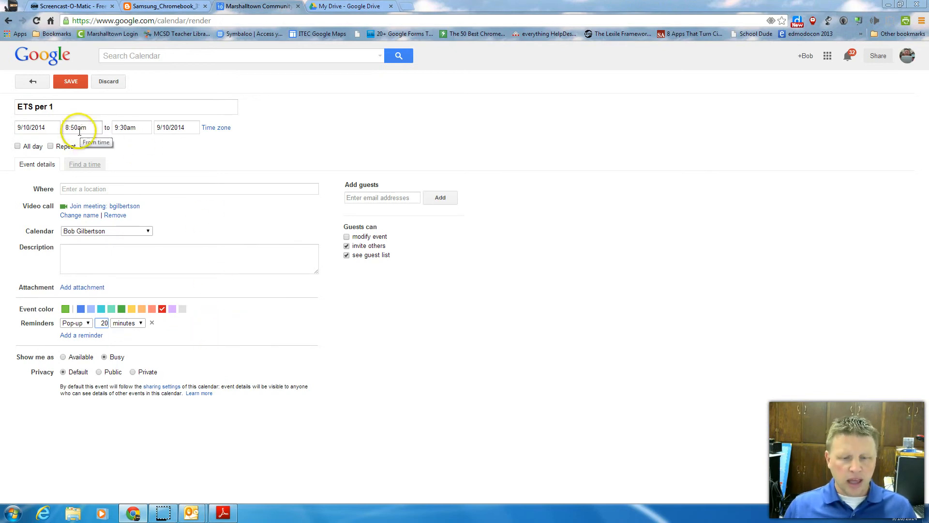
- Change the event's pop-up reminder to 4 hours
click(130, 325)
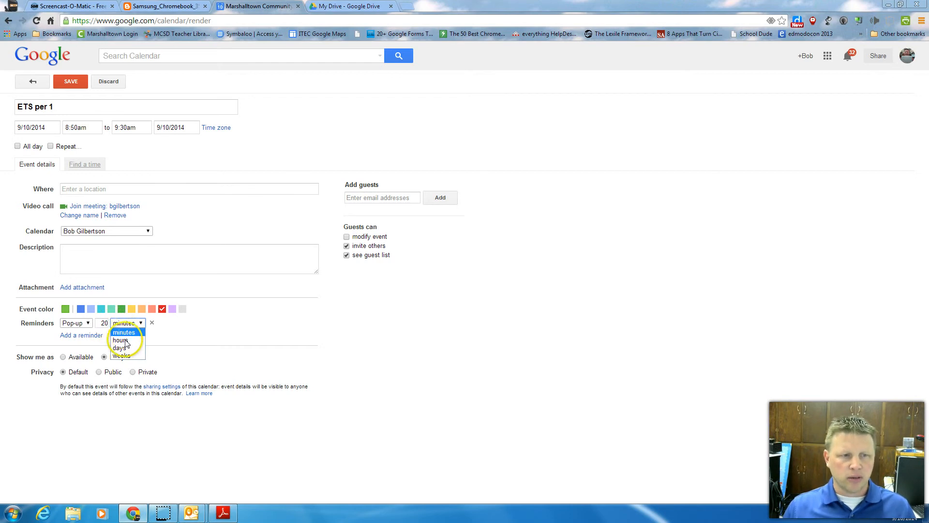
click(125, 341)
double_click(106, 324)
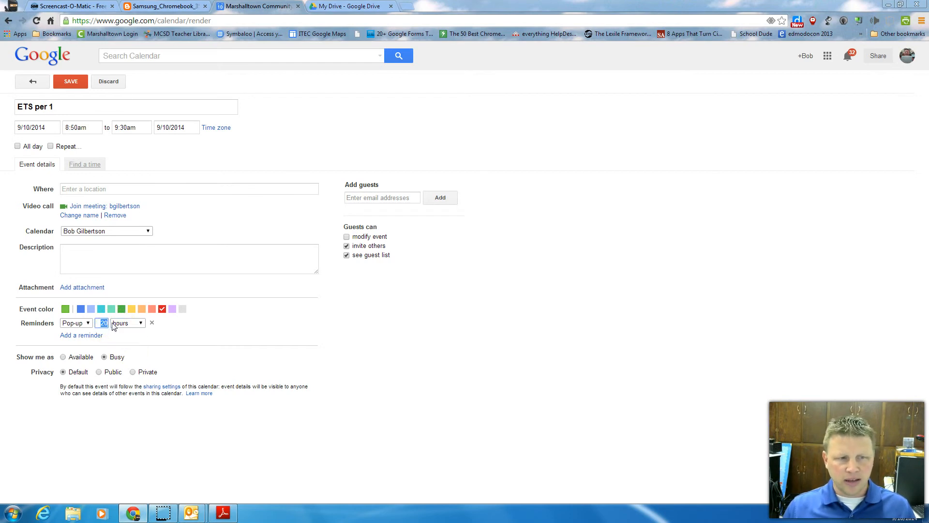
text(6)
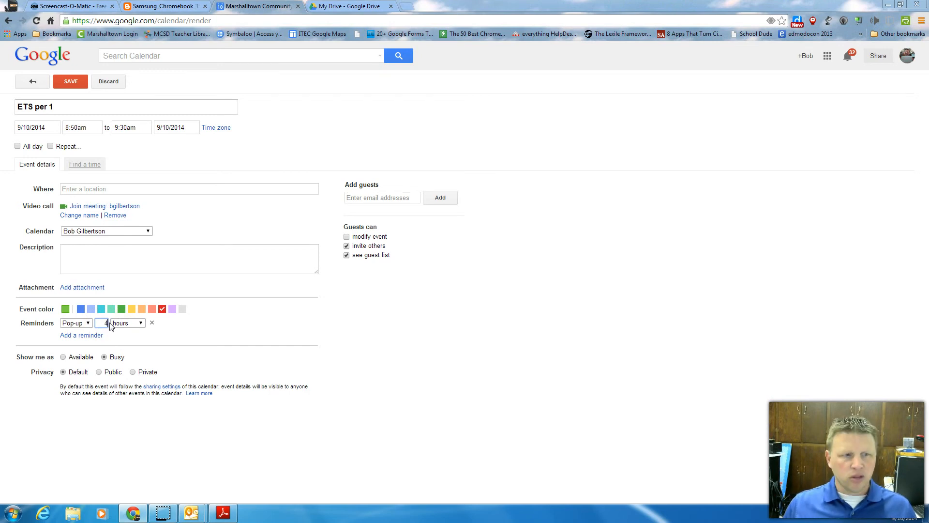
click(110, 325)
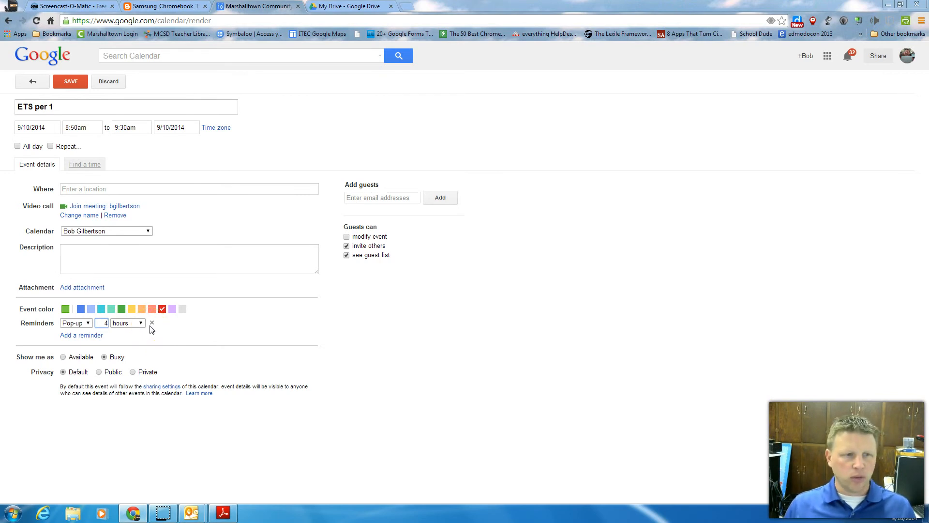
click(119, 321)
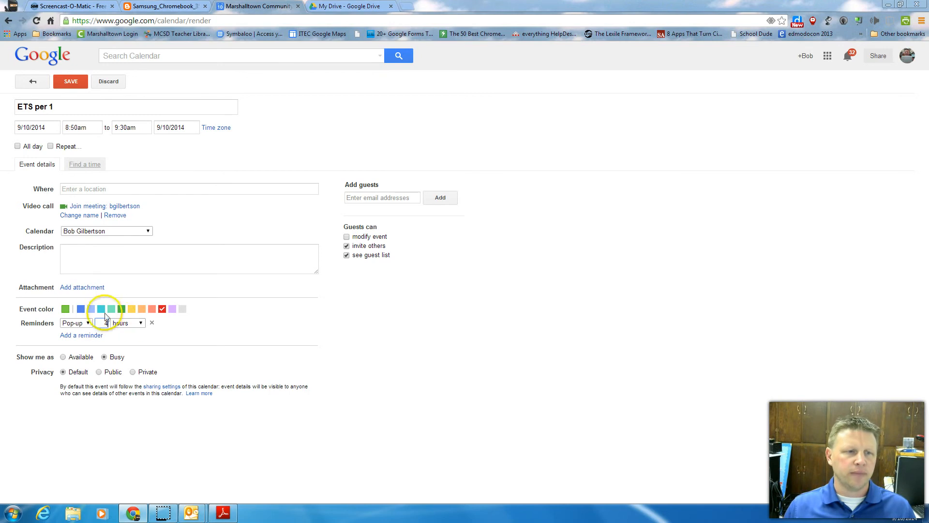
- Restore the event's pop-up reminder to 20 minutes
click(102, 322)
double_click(102, 323)
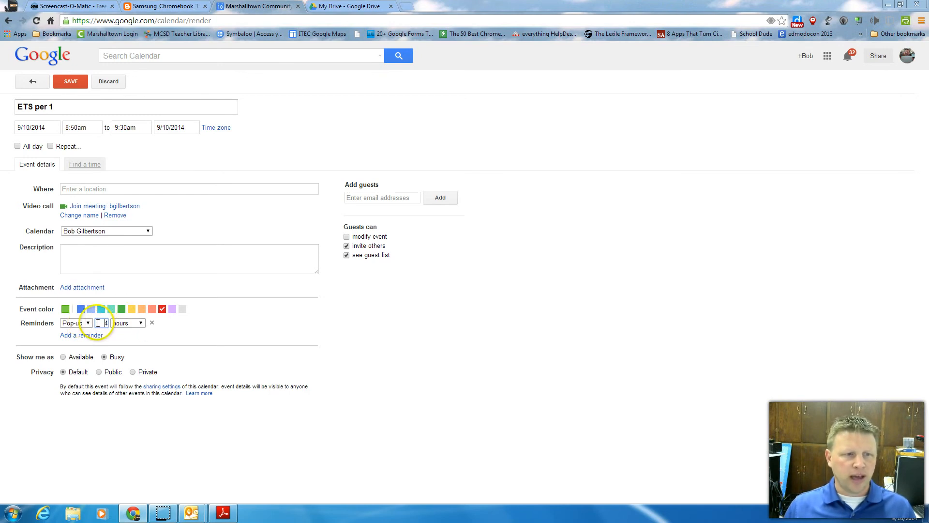
text(20)
click(125, 324)
click(124, 332)
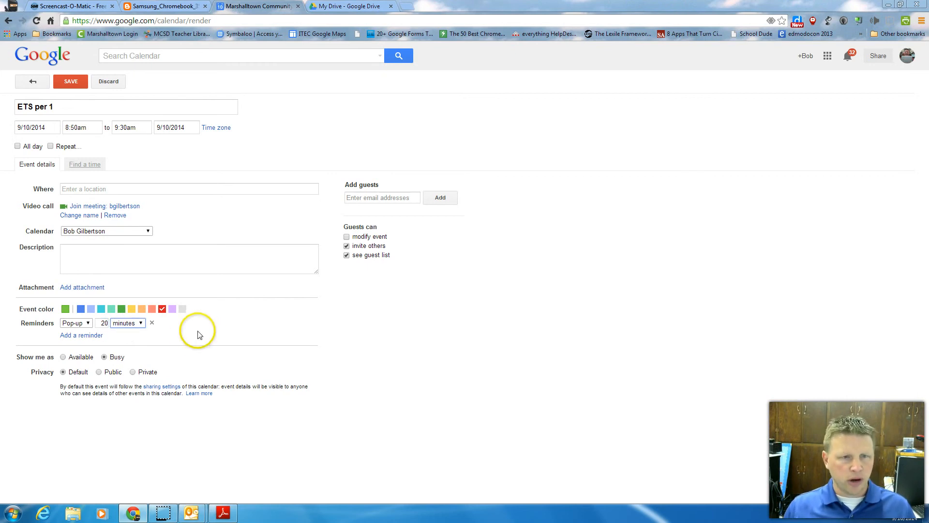
- Save the "ETS per 1" event to the calendar
click(70, 81)
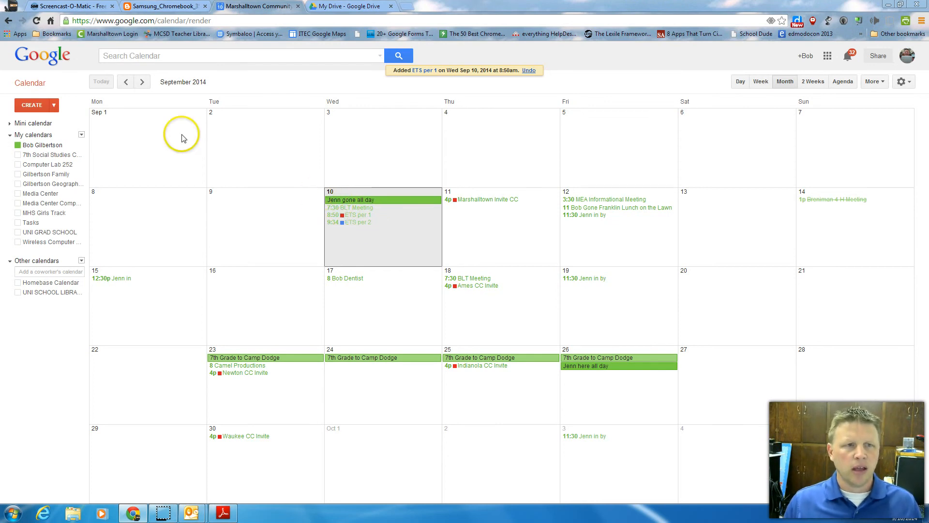
- Review the calendar in day, week, month and agenda views, ending in the month view
click(742, 82)
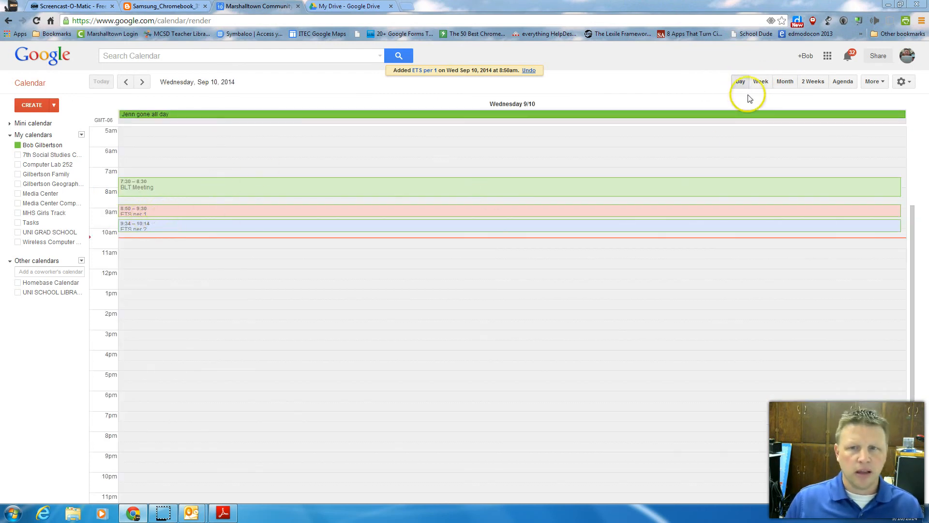
click(762, 82)
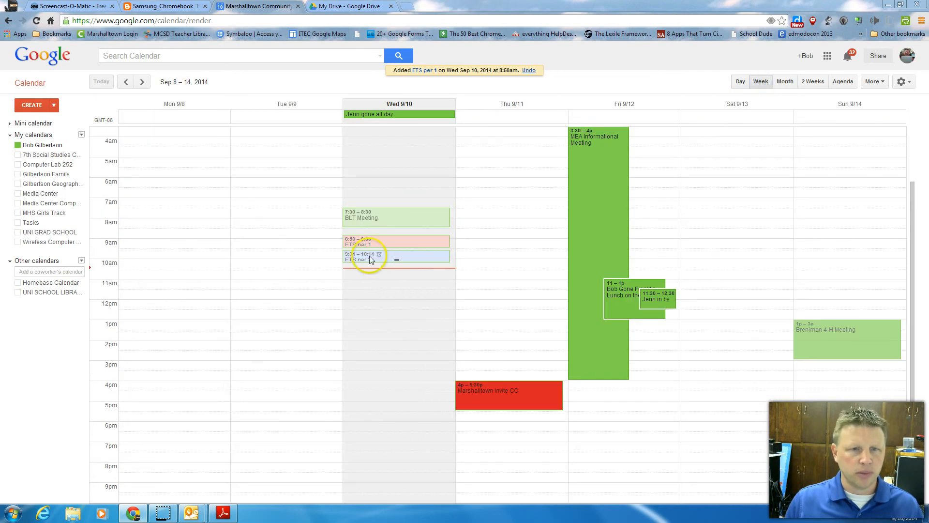
click(785, 83)
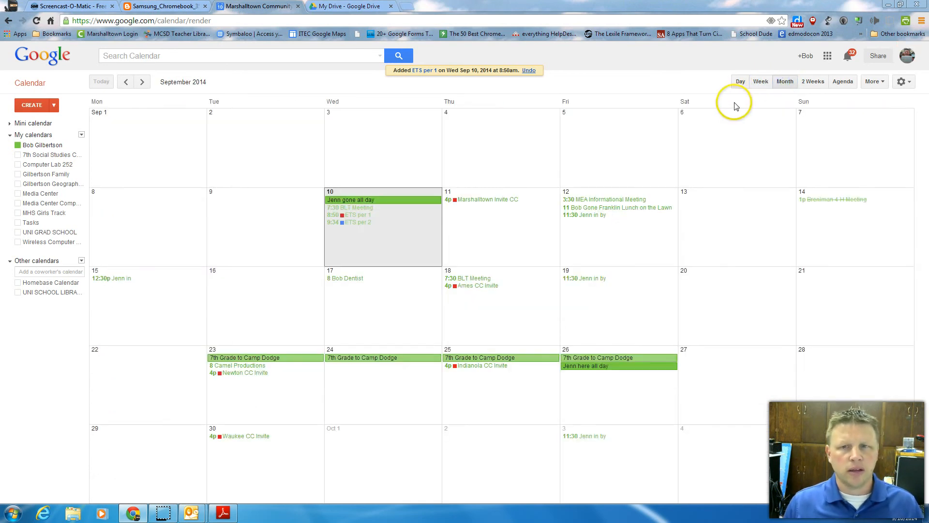
click(843, 83)
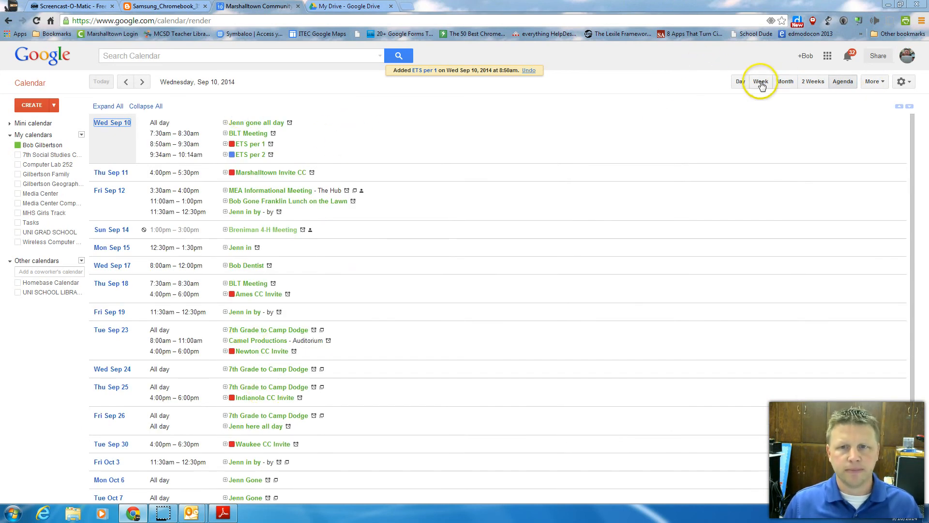
click(785, 82)
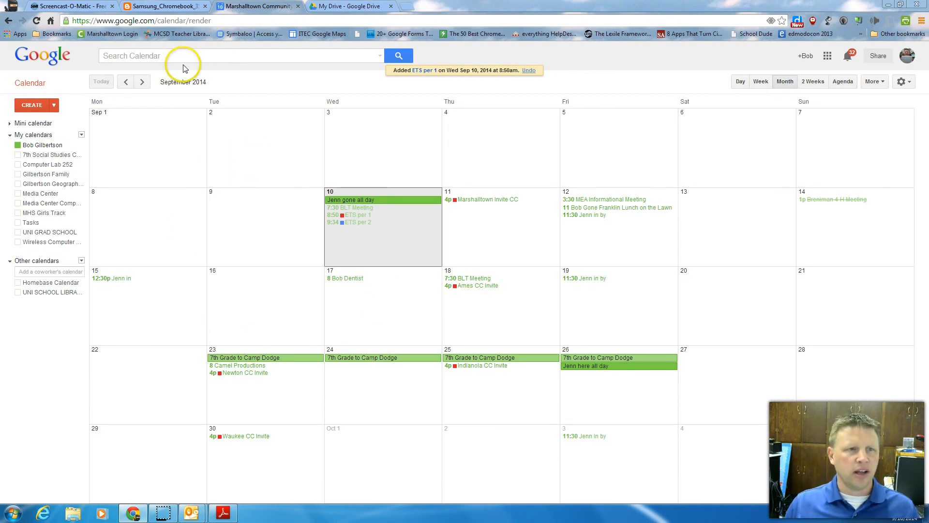
- Go to October 2014 and start a new event on October 8 in the full event editor
click(141, 83)
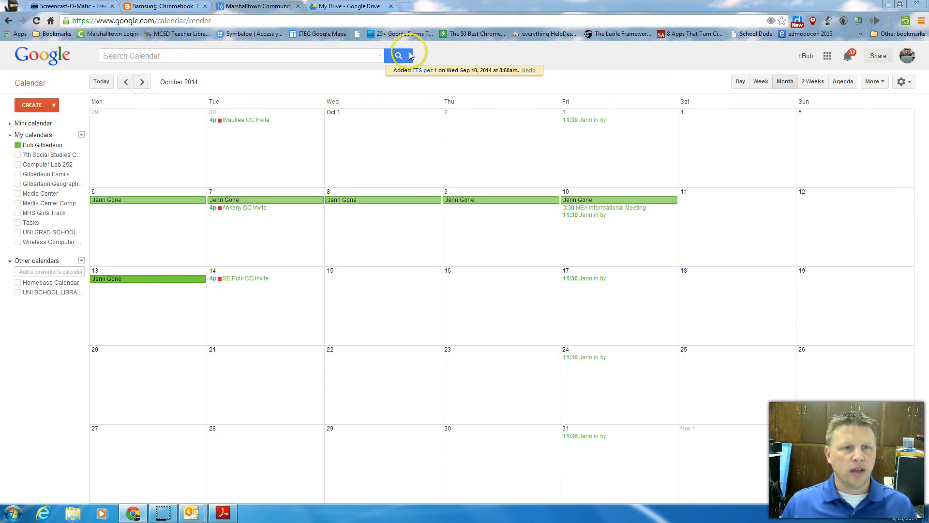
double_click(370, 215)
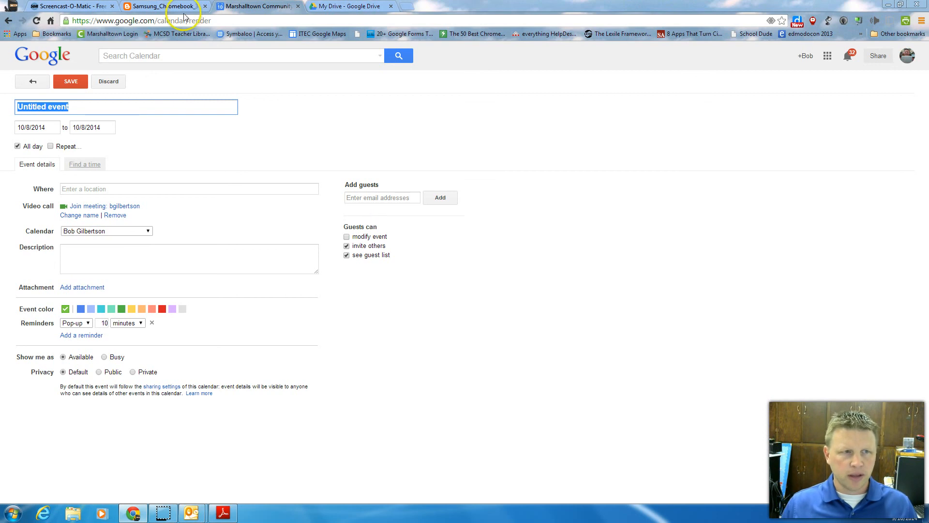
click(72, 84)
click(196, 506)
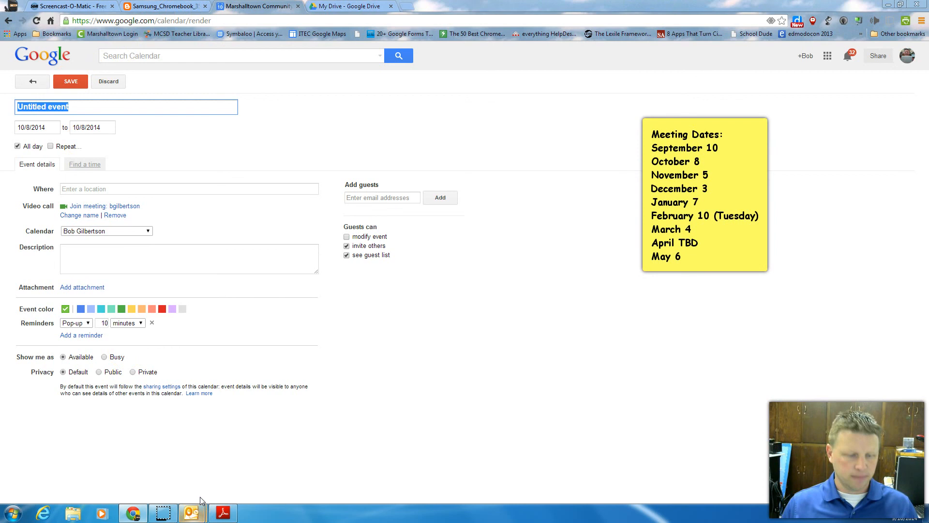
click(197, 481)
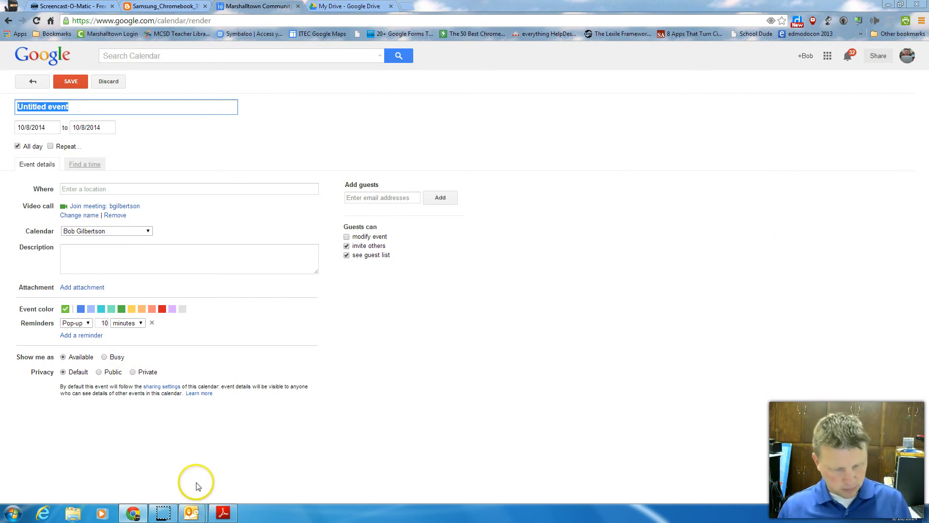